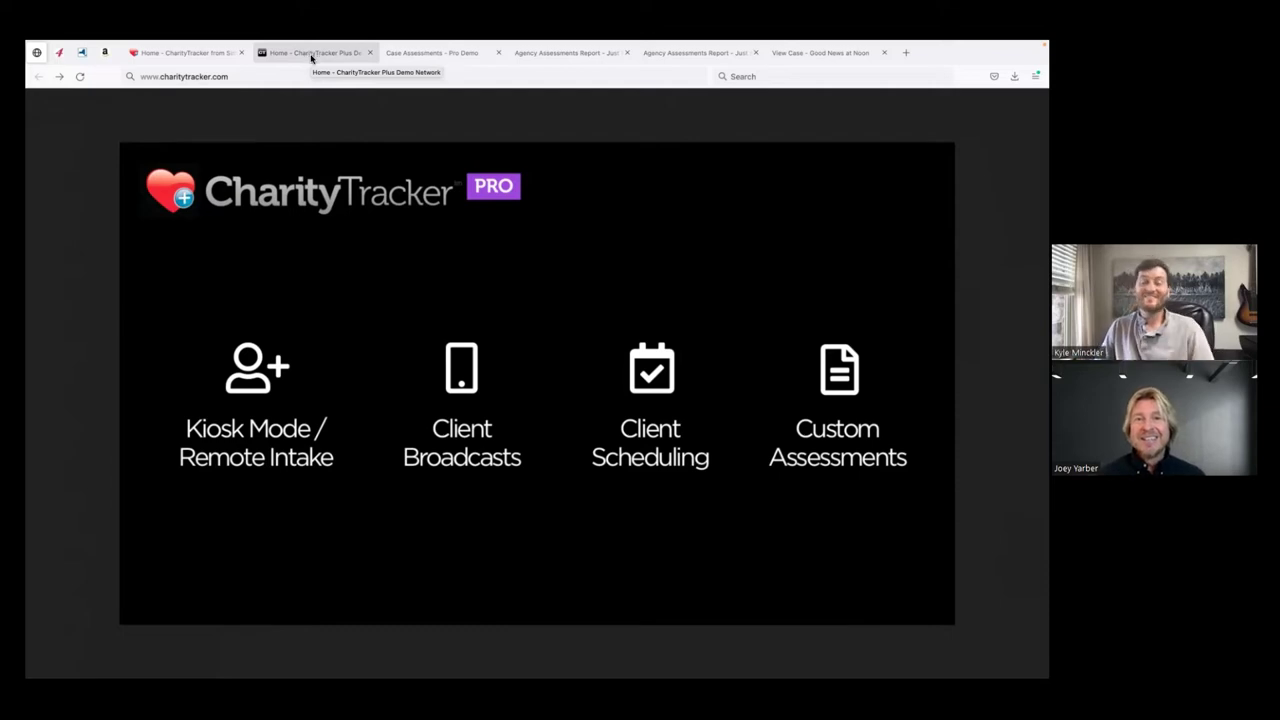
From the demo dashboard, copy the Remote Intake link and open the Caring Center kiosk welcome screen.
click(311, 57)
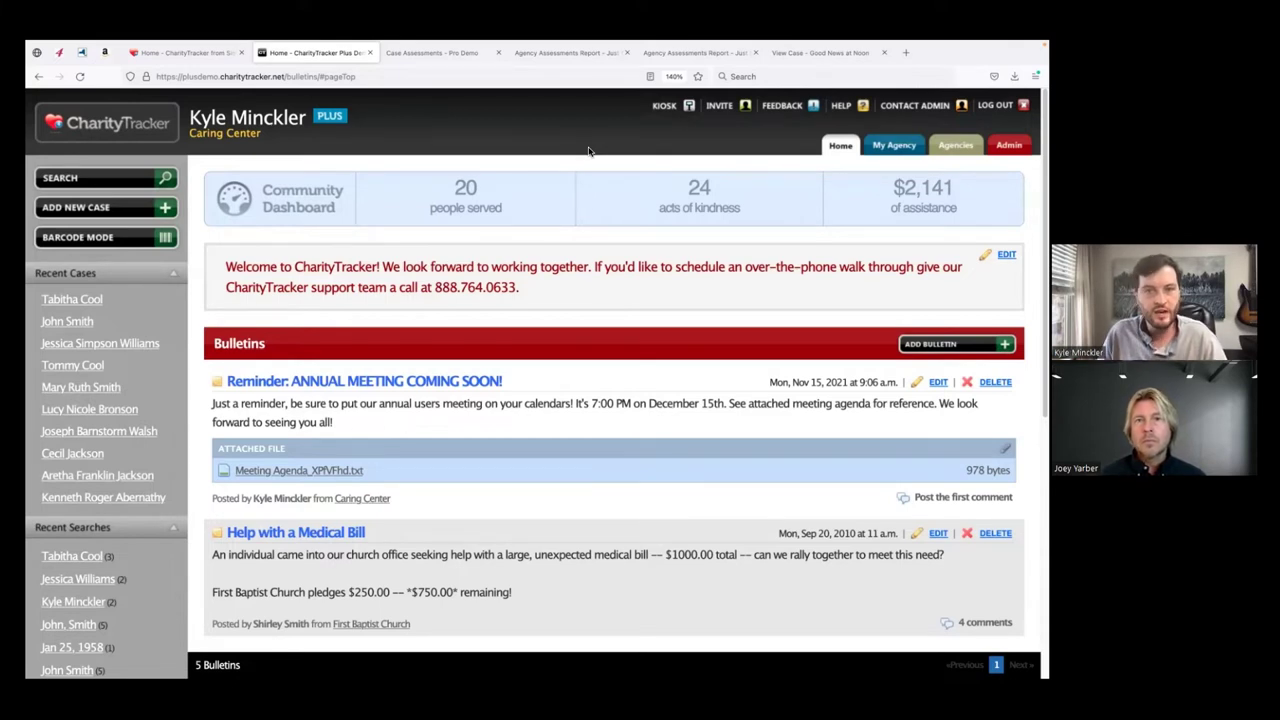
click(667, 108)
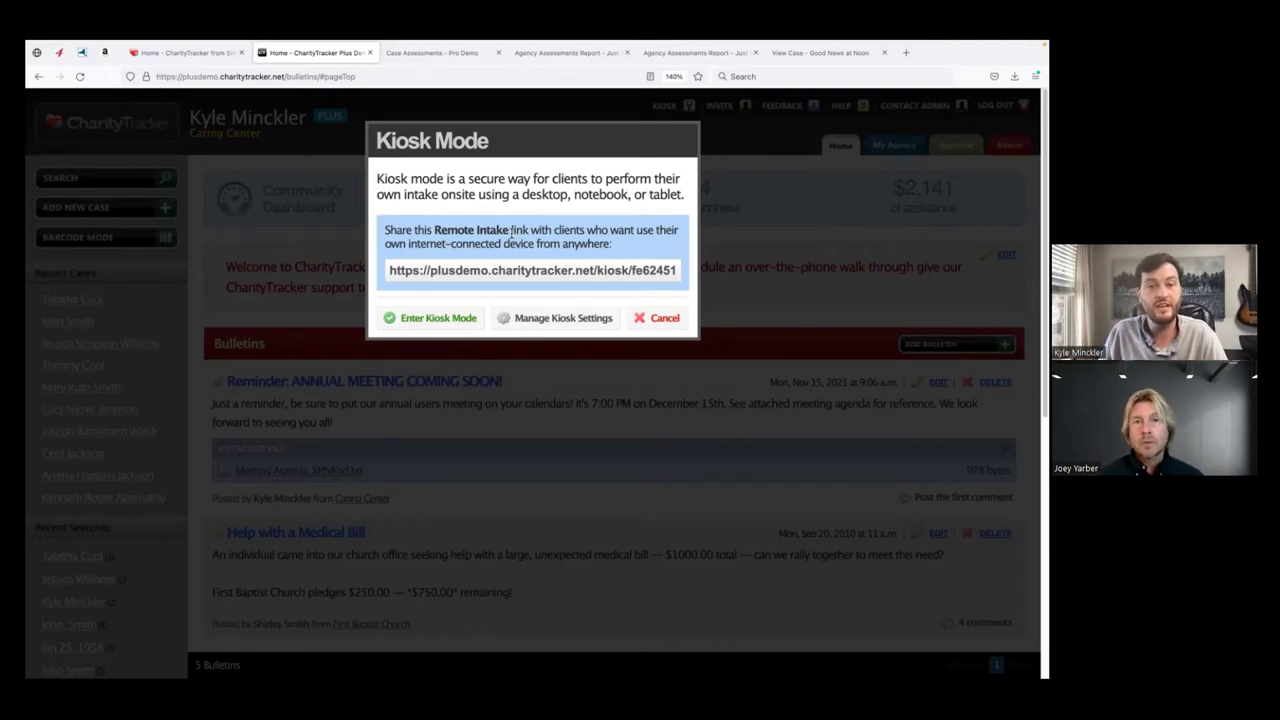
click(514, 268)
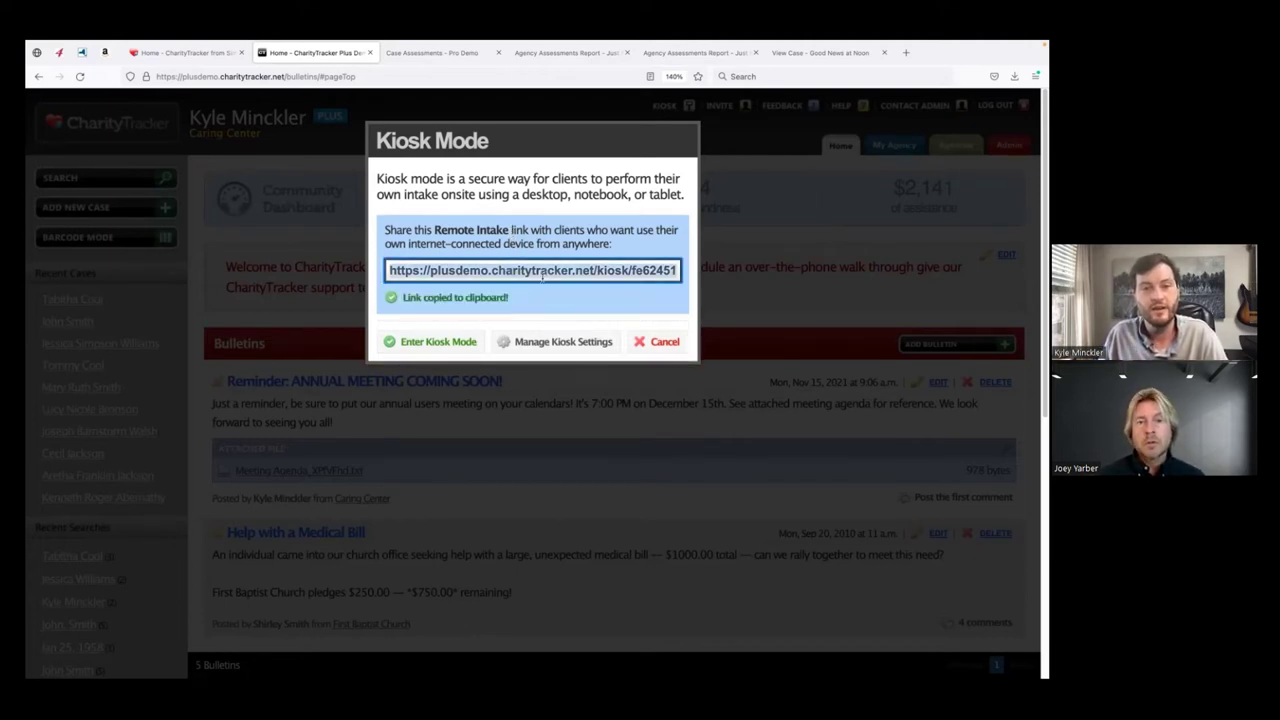
click(544, 293)
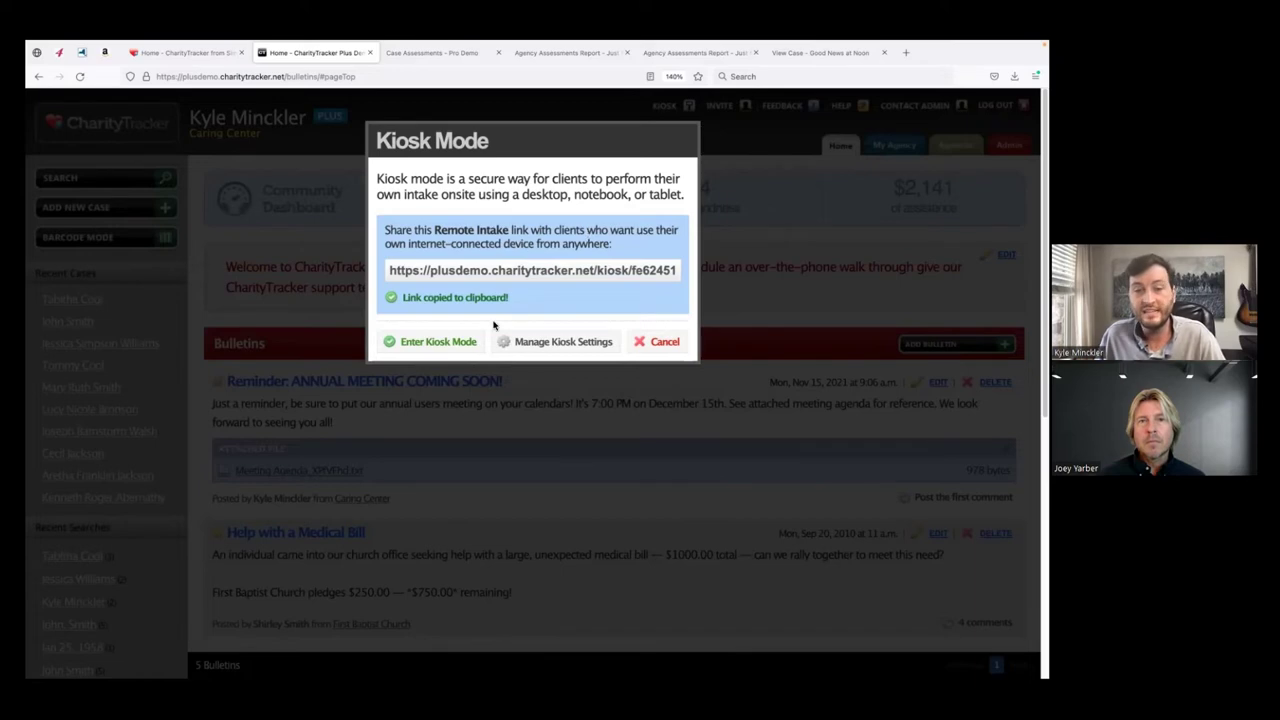
click(437, 342)
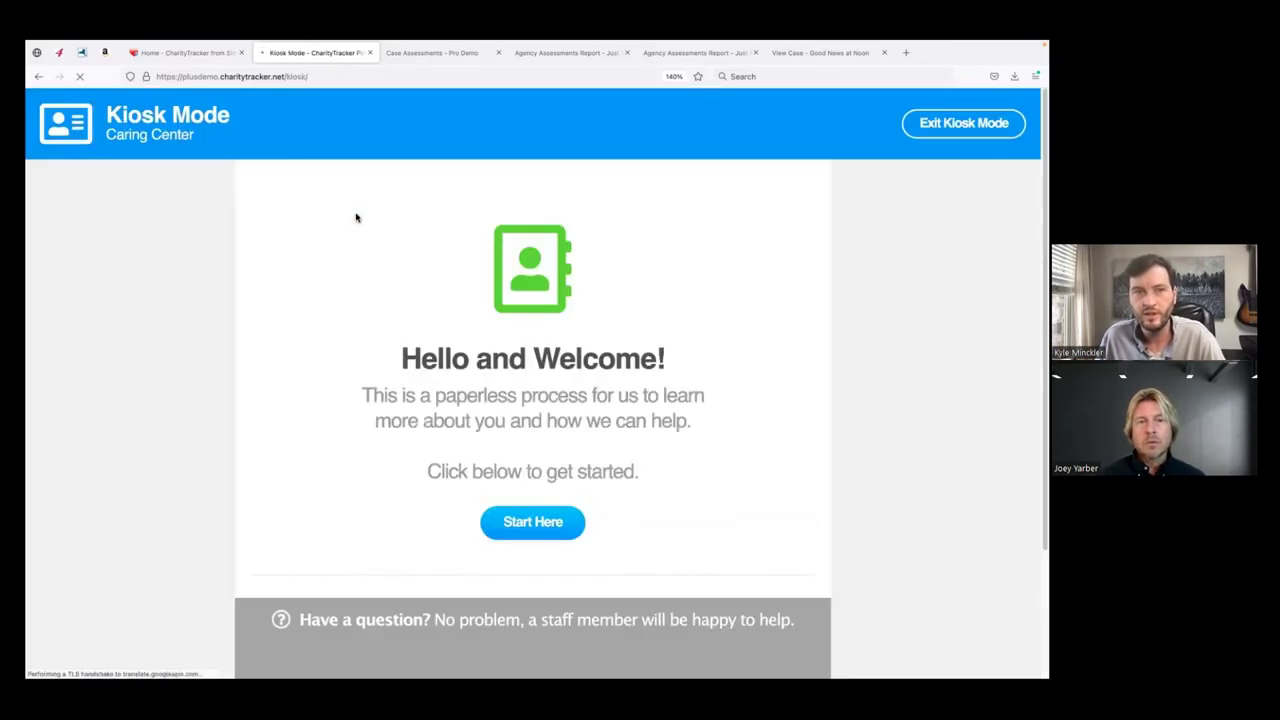
Zoom the kiosk page out, set the translation to English, and start a blank Client Intake Form.
scroll(388, 267, down, 1)
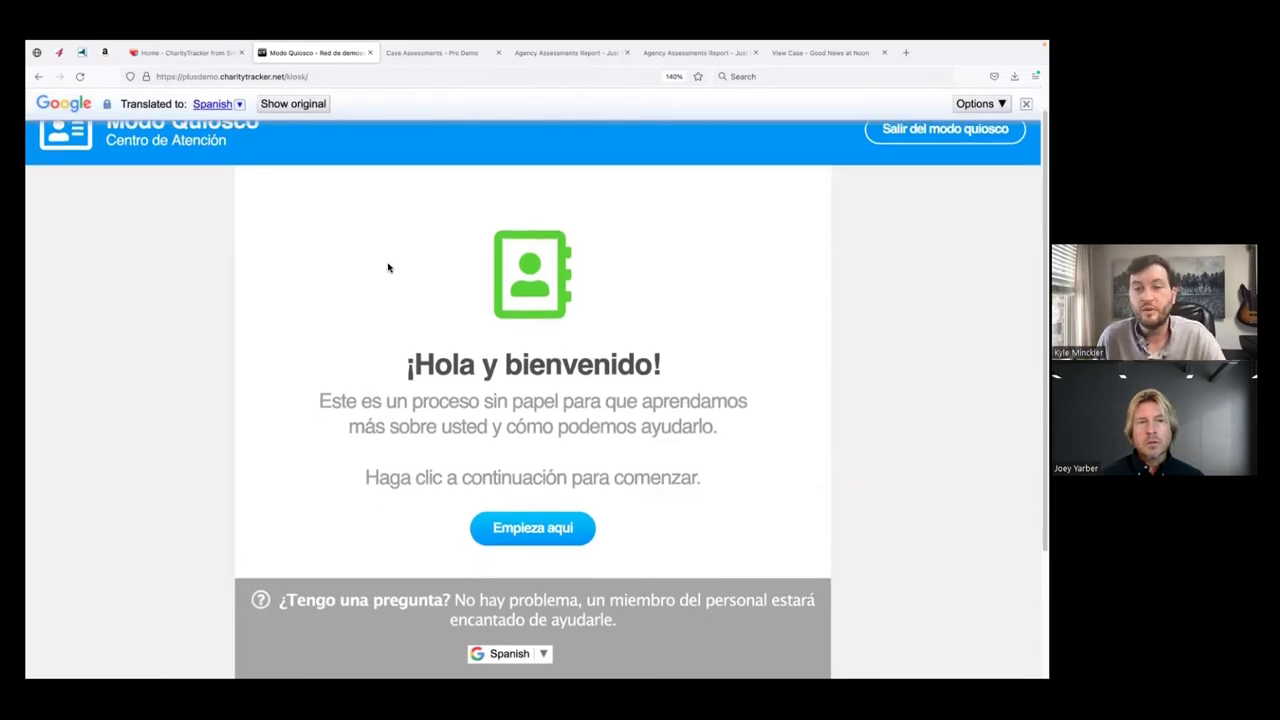
scroll(388, 267, down, 1)
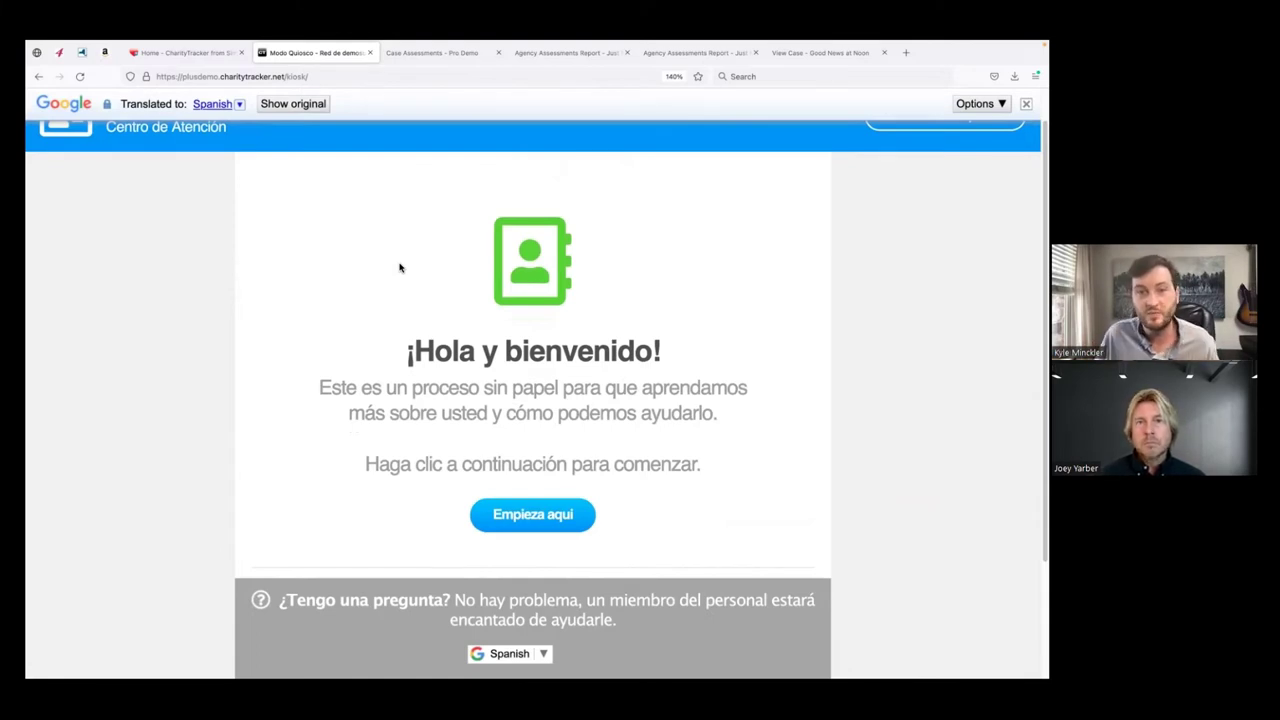
key(ctrl+minus)
key(ctrl+minus)
key(ctrl+plus)
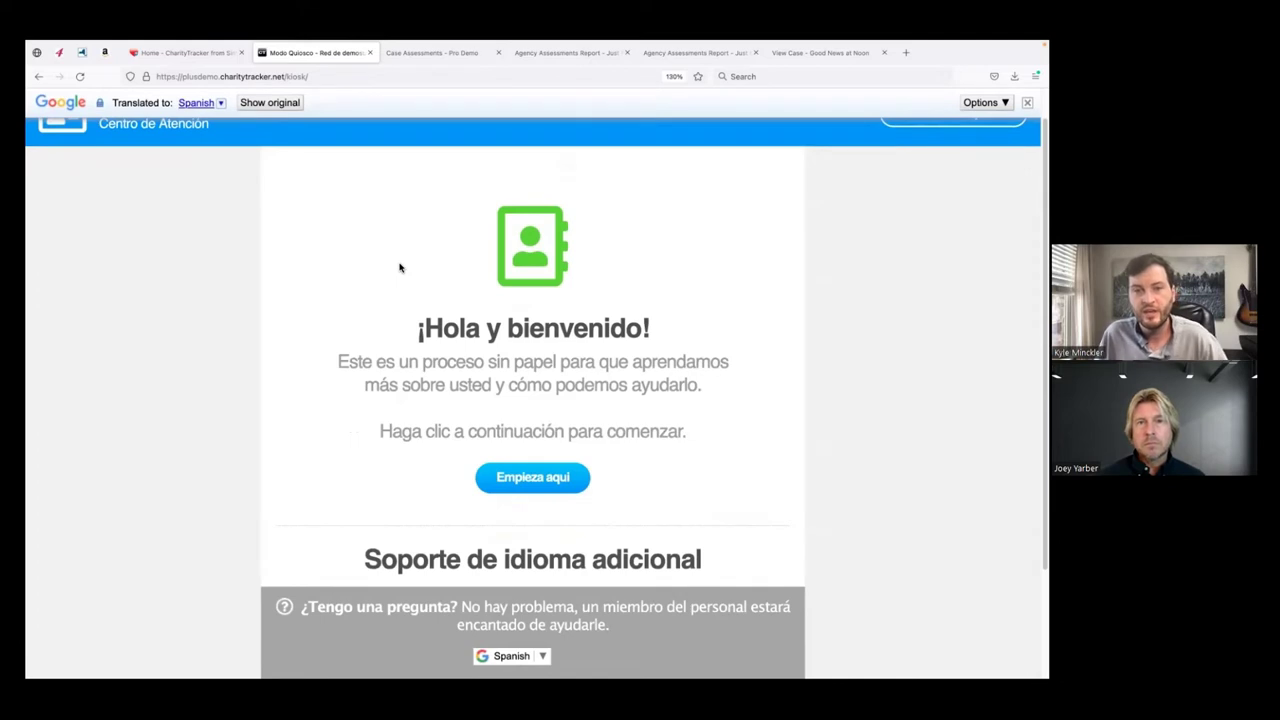
scroll(399, 267, up, 1)
scroll(634, 348, down, 1)
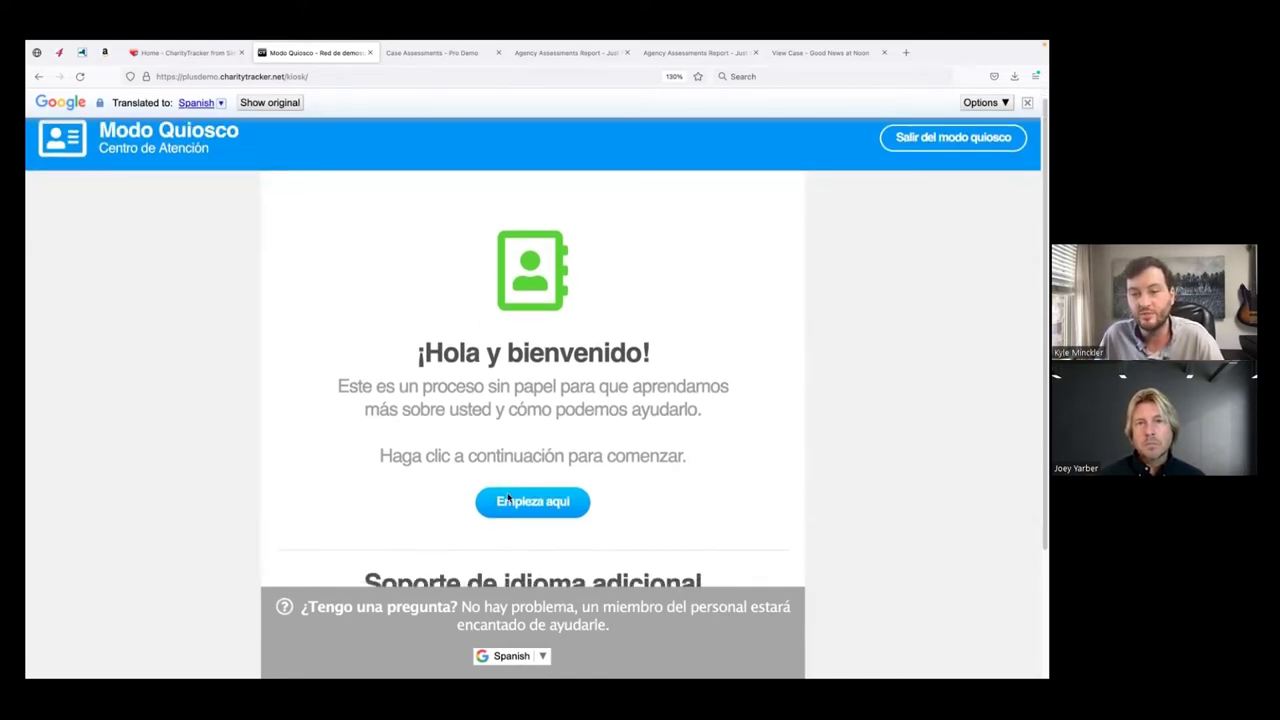
click(541, 657)
click(497, 613)
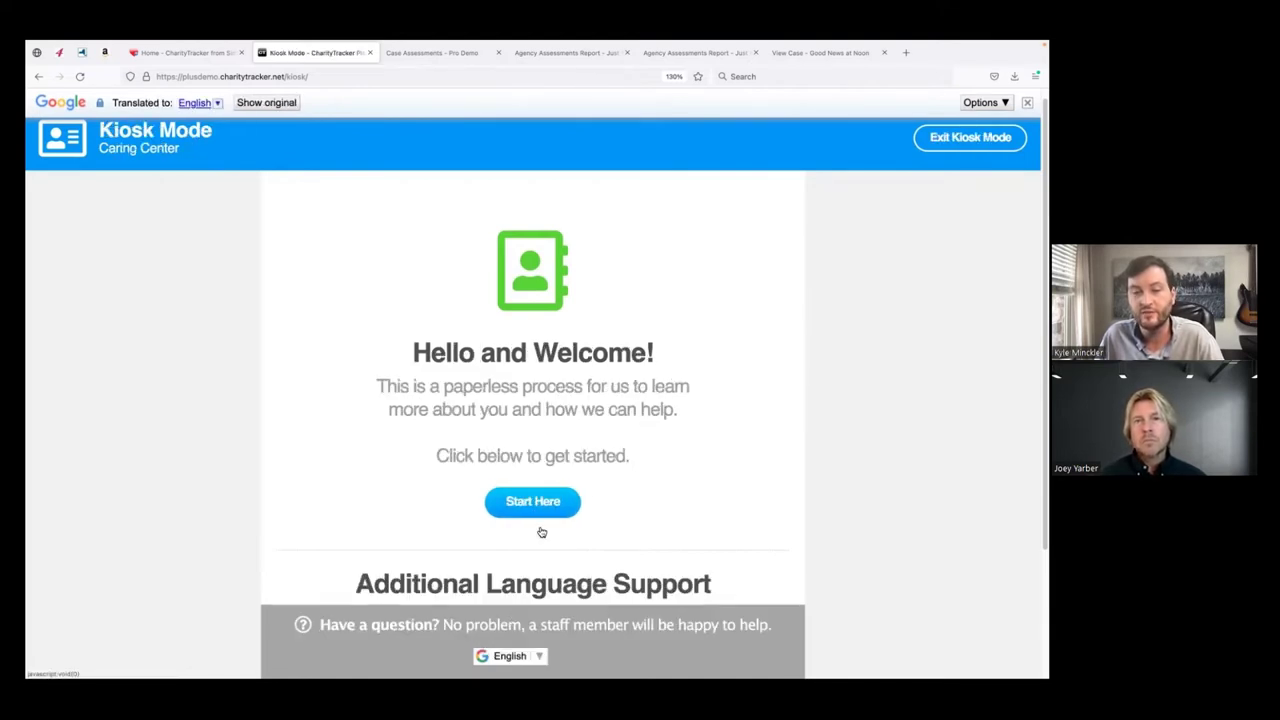
click(500, 502)
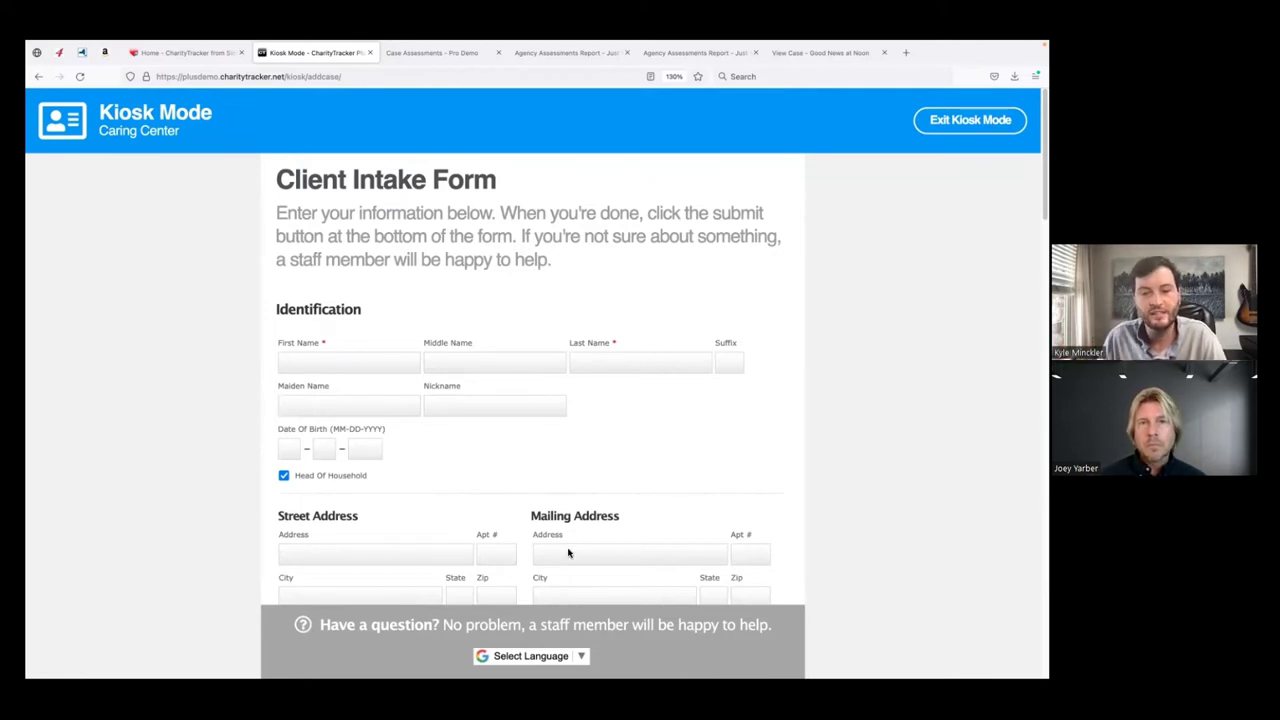
Translate the intake form into Spanish, then exit kiosk mode back to the home dashboard.
click(582, 657)
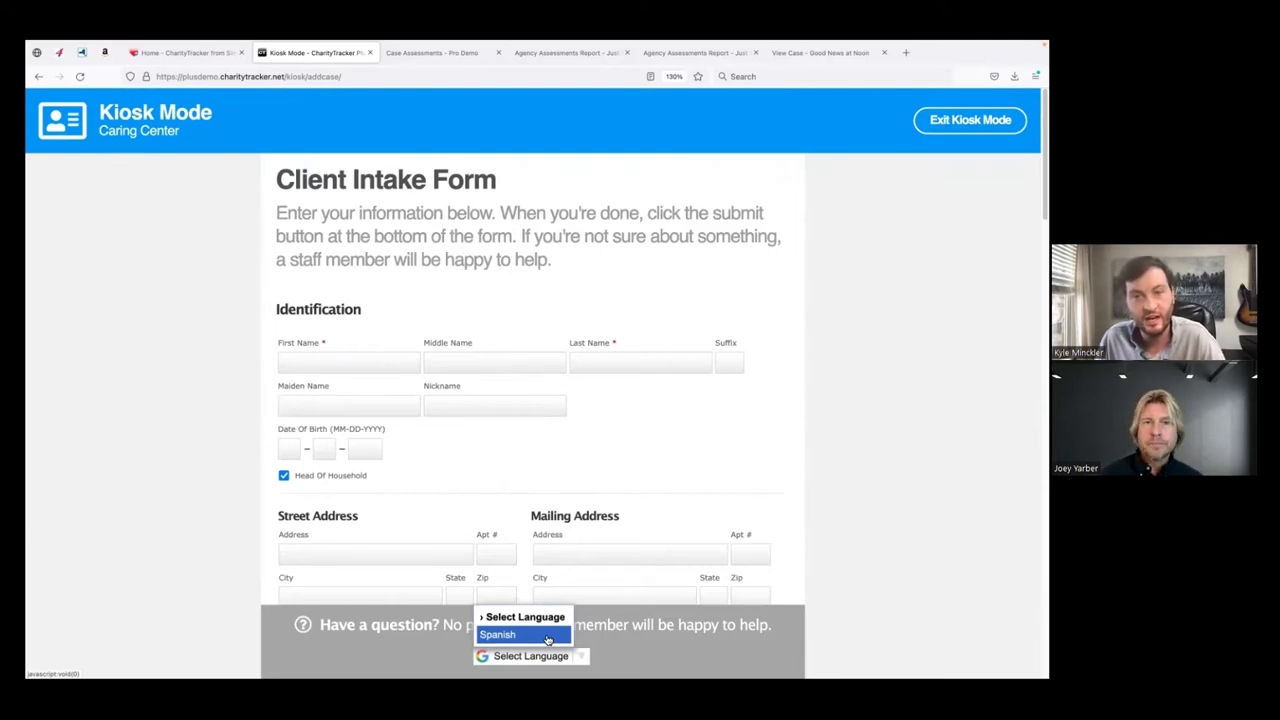
click(660, 305)
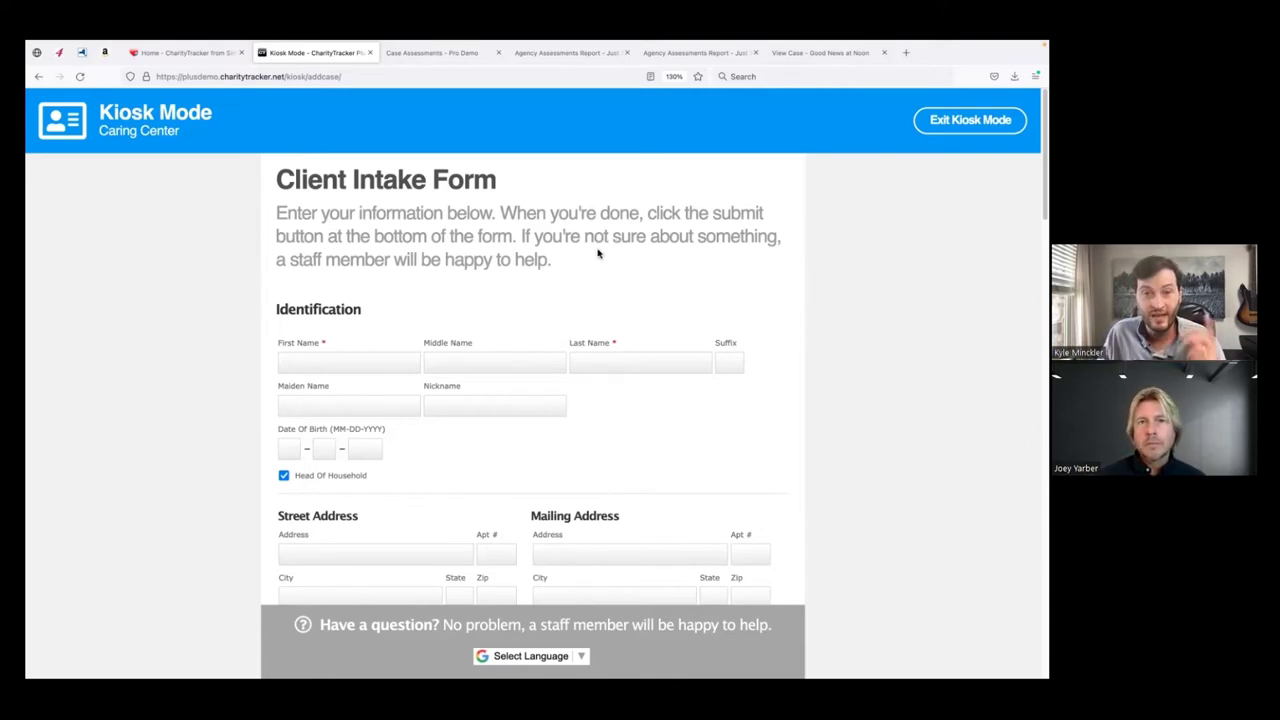
click(578, 658)
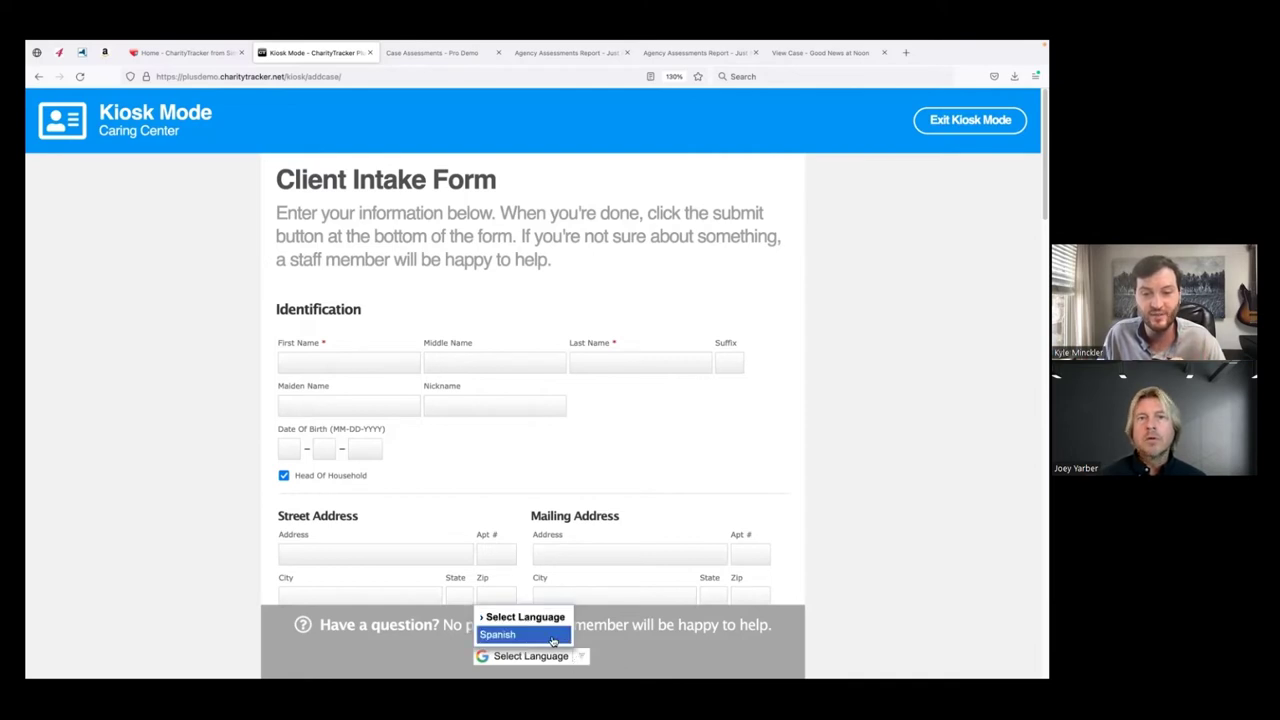
click(510, 631)
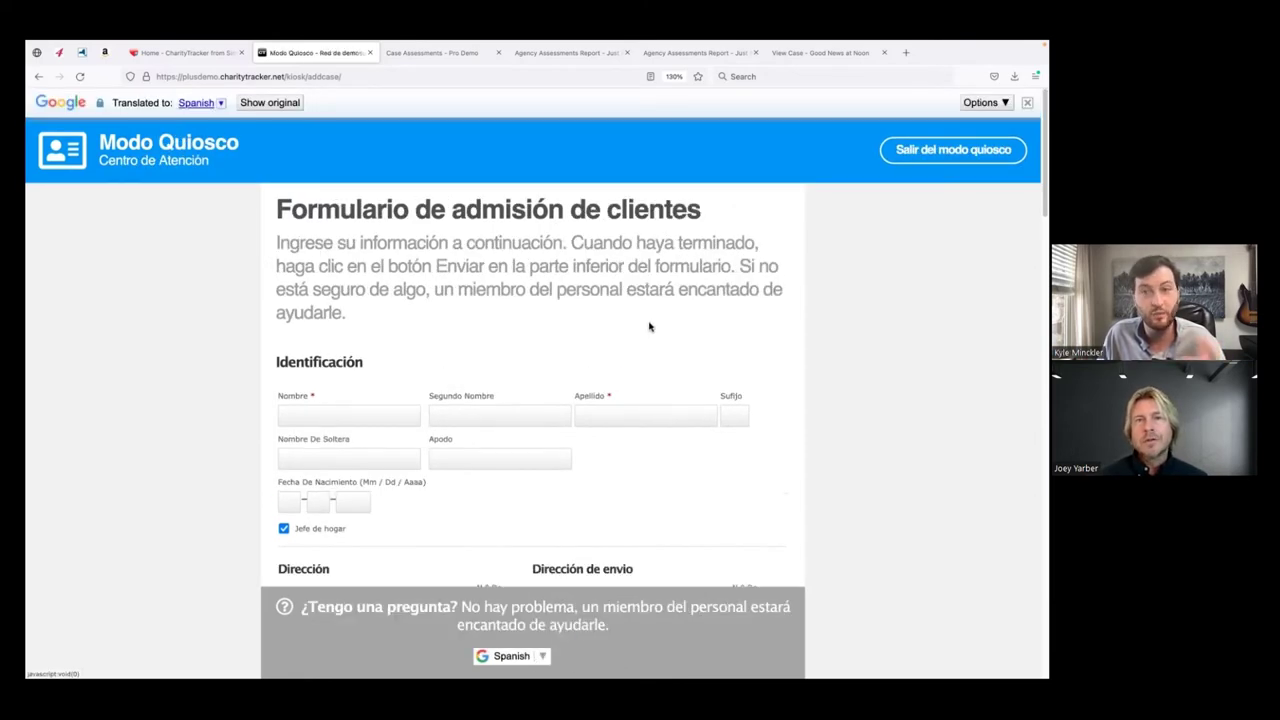
click(914, 151)
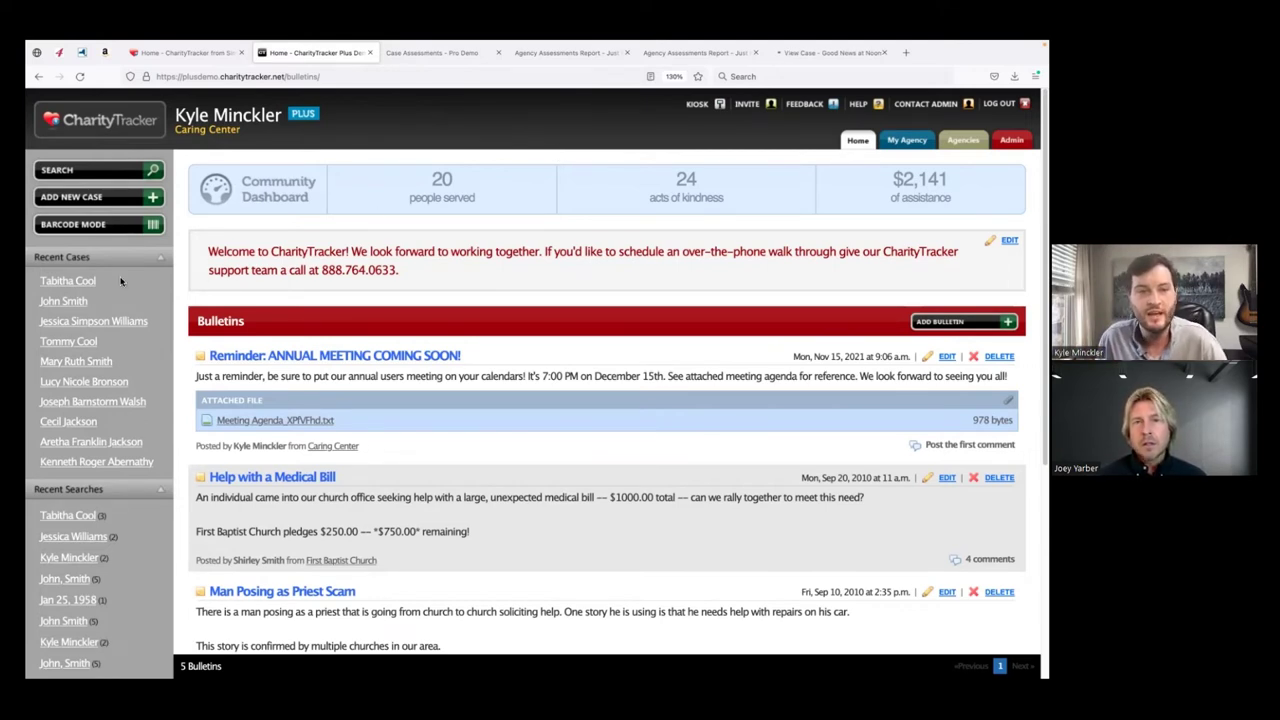
Open the first recent client's case and go to her Appointments page to add one.
click(90, 282)
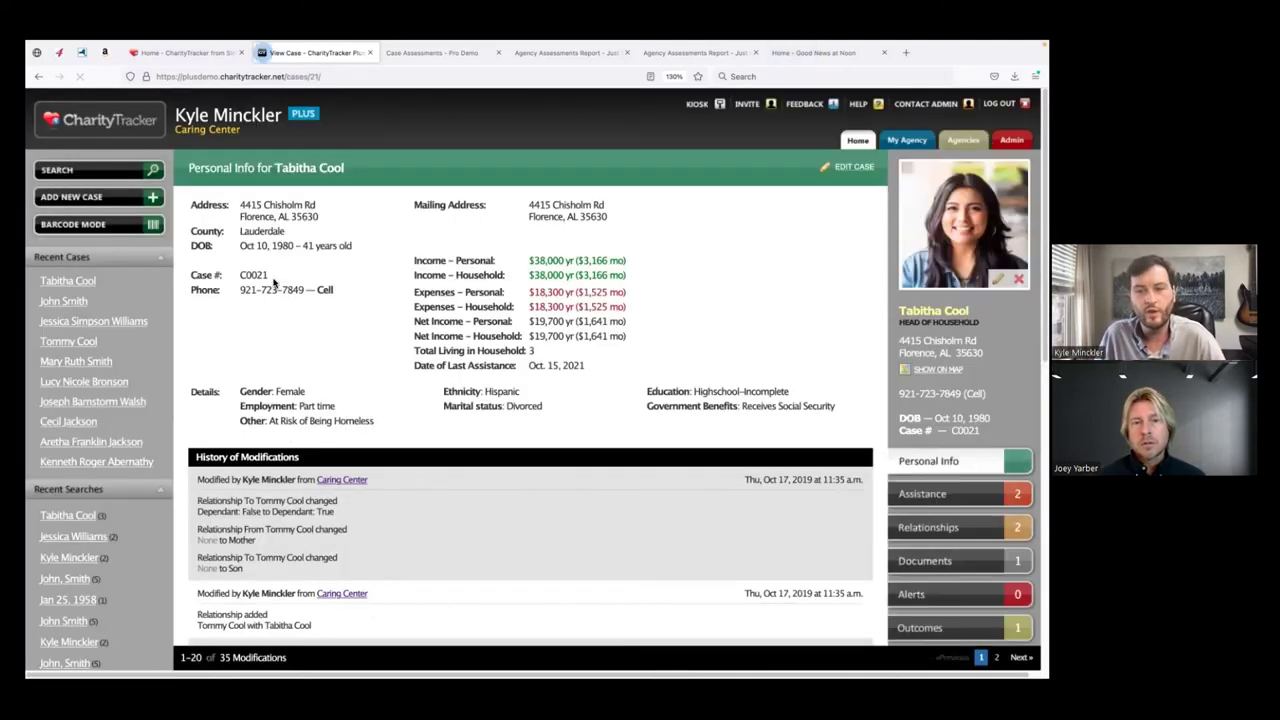
scroll(273, 284, down, 1)
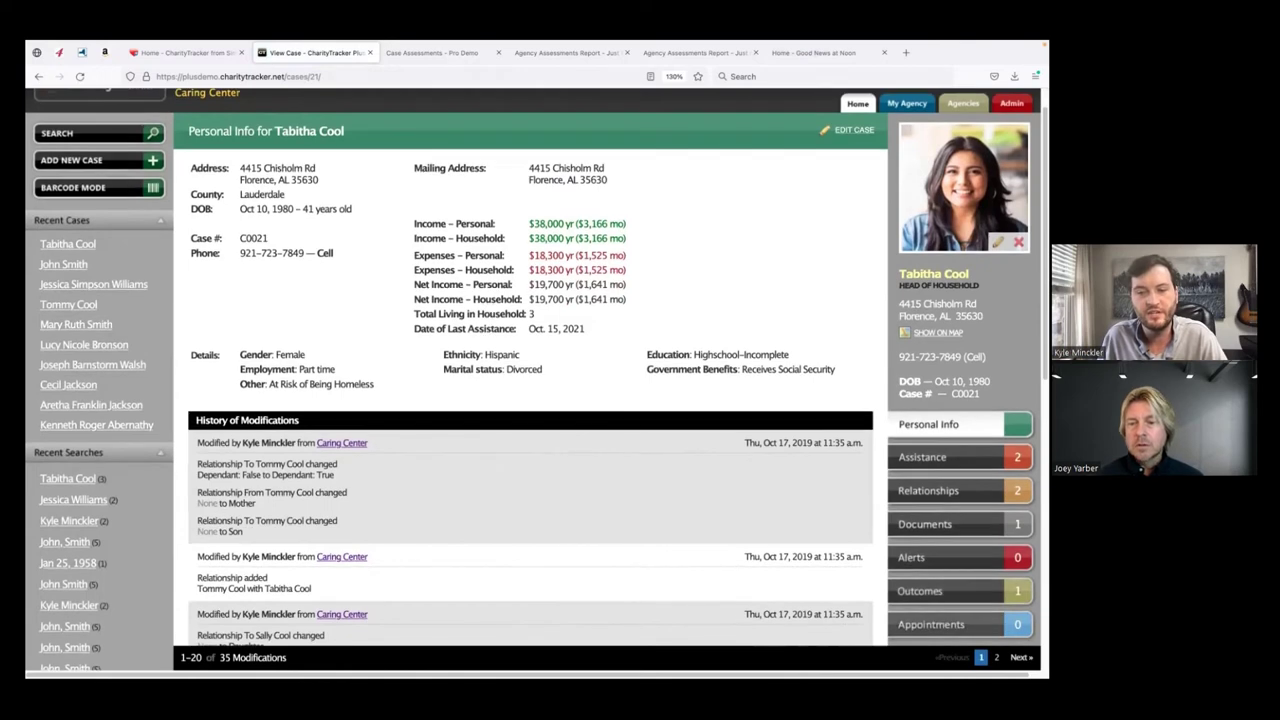
click(931, 636)
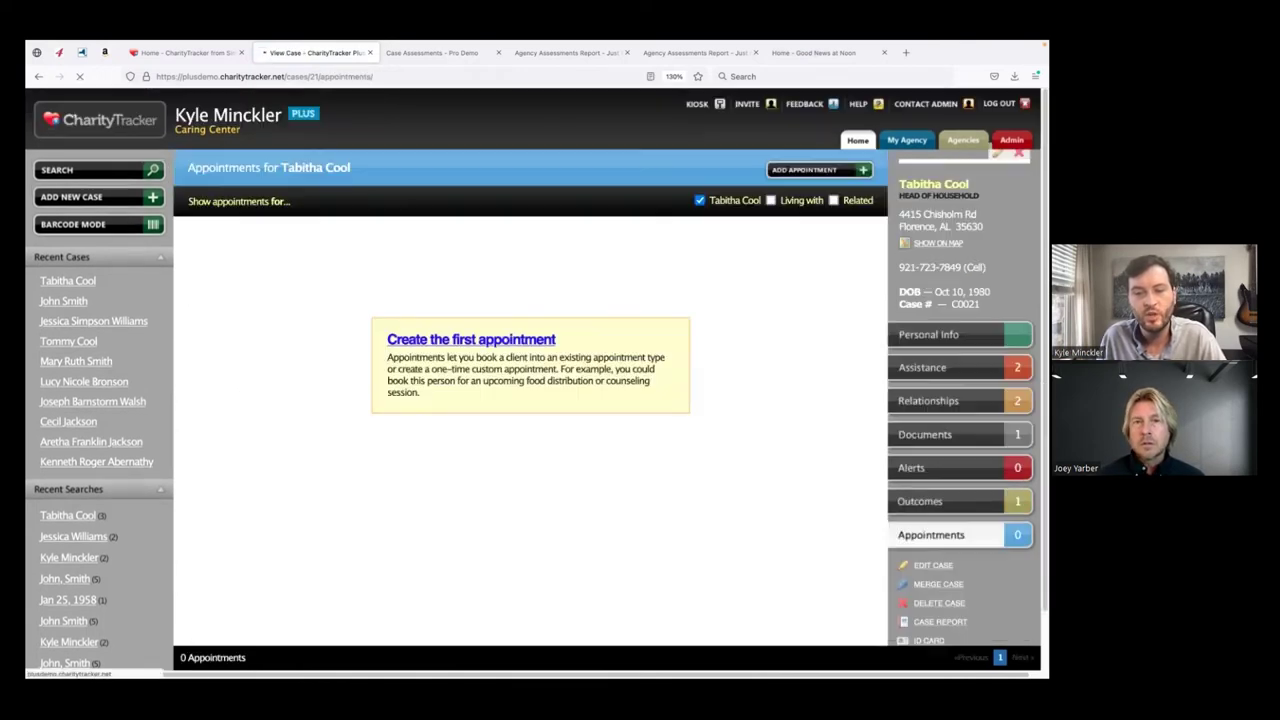
scroll(893, 597, down, 1)
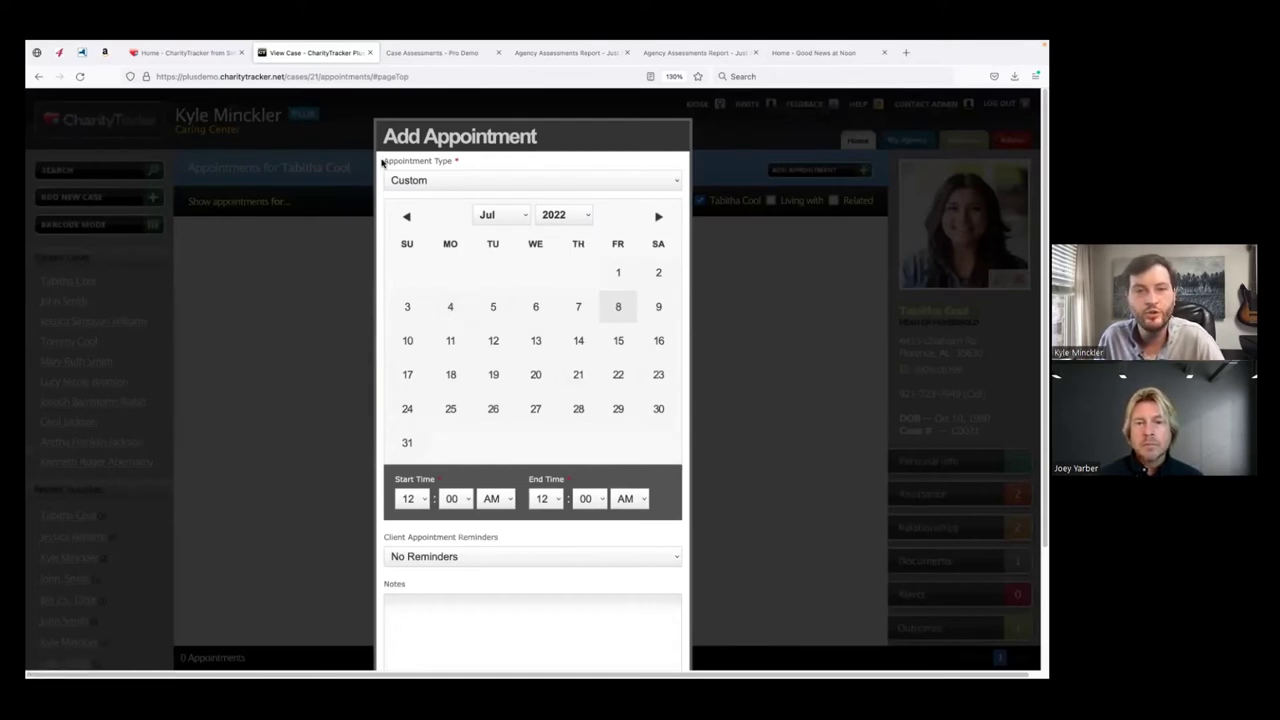
Set the appointment type to Counseling Sessions and the date to August 19, 2022.
click(674, 185)
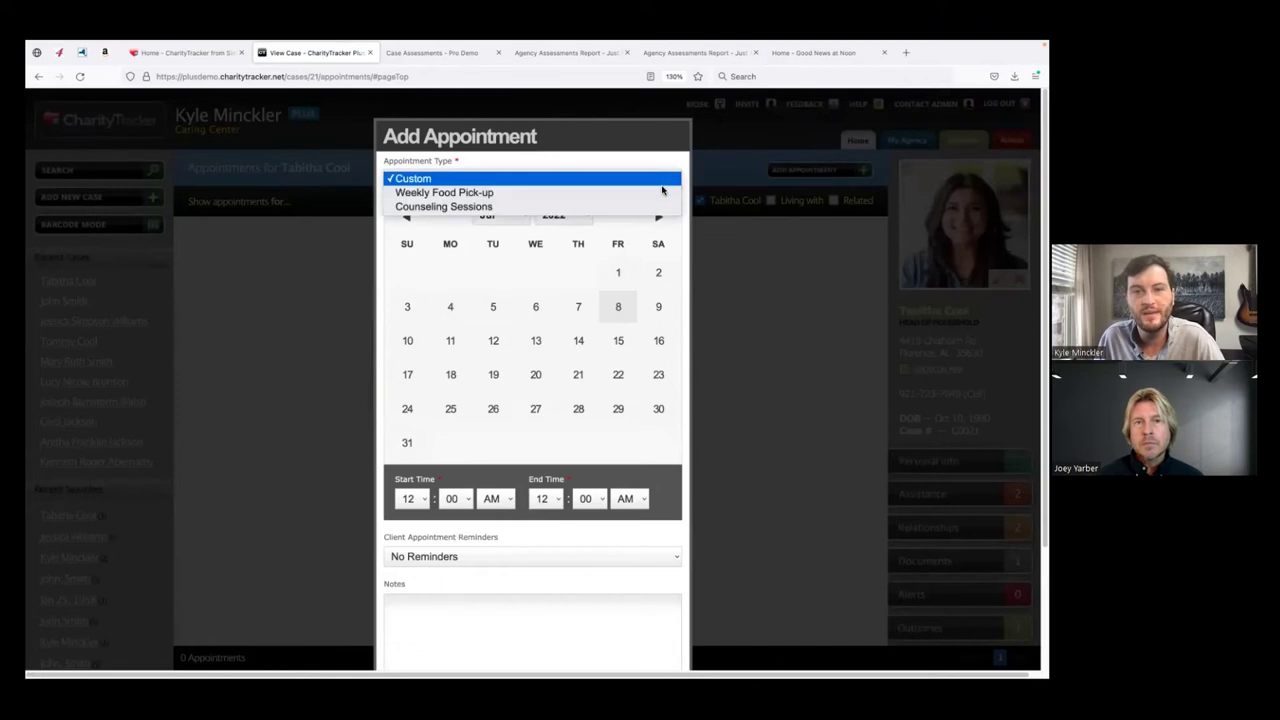
click(495, 192)
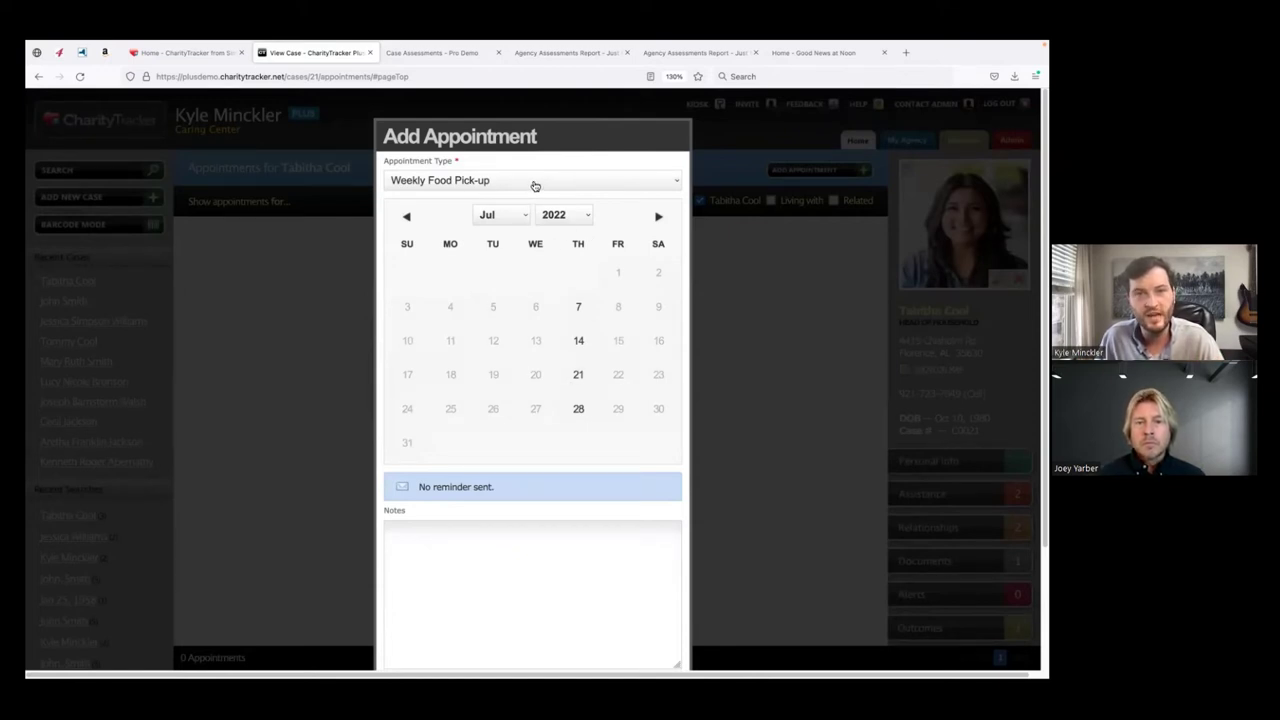
click(580, 344)
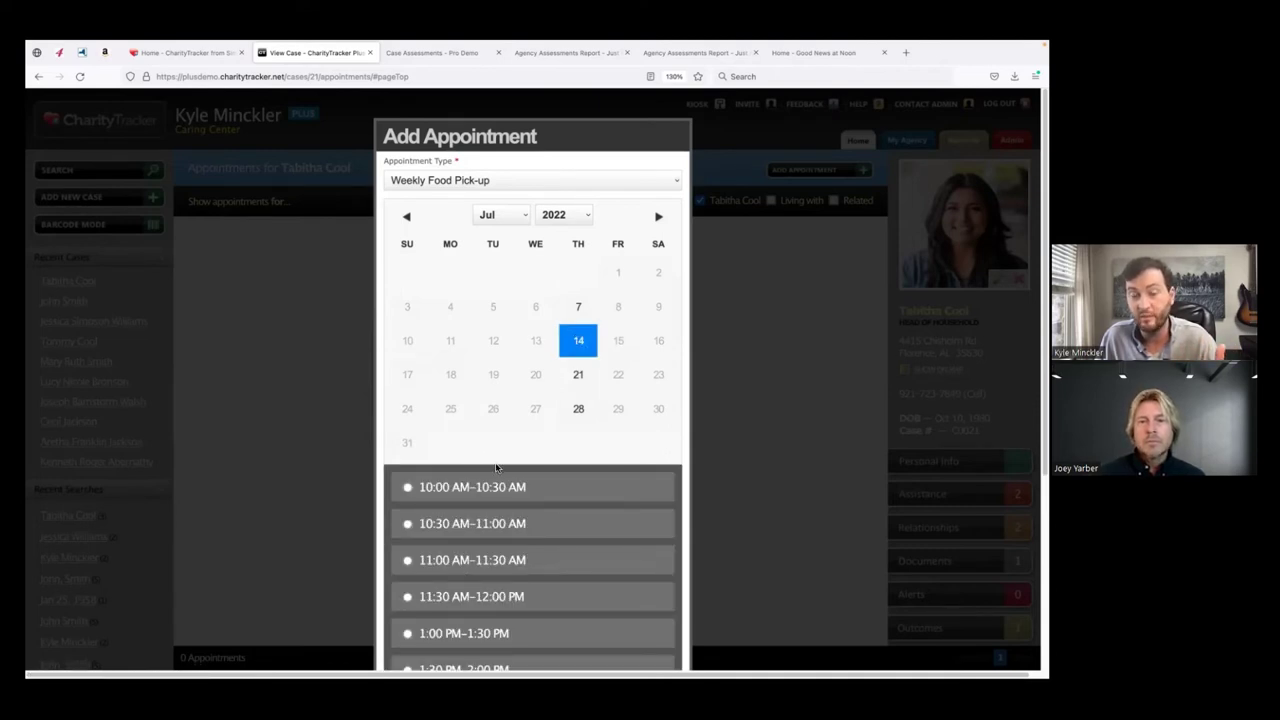
click(509, 185)
click(509, 192)
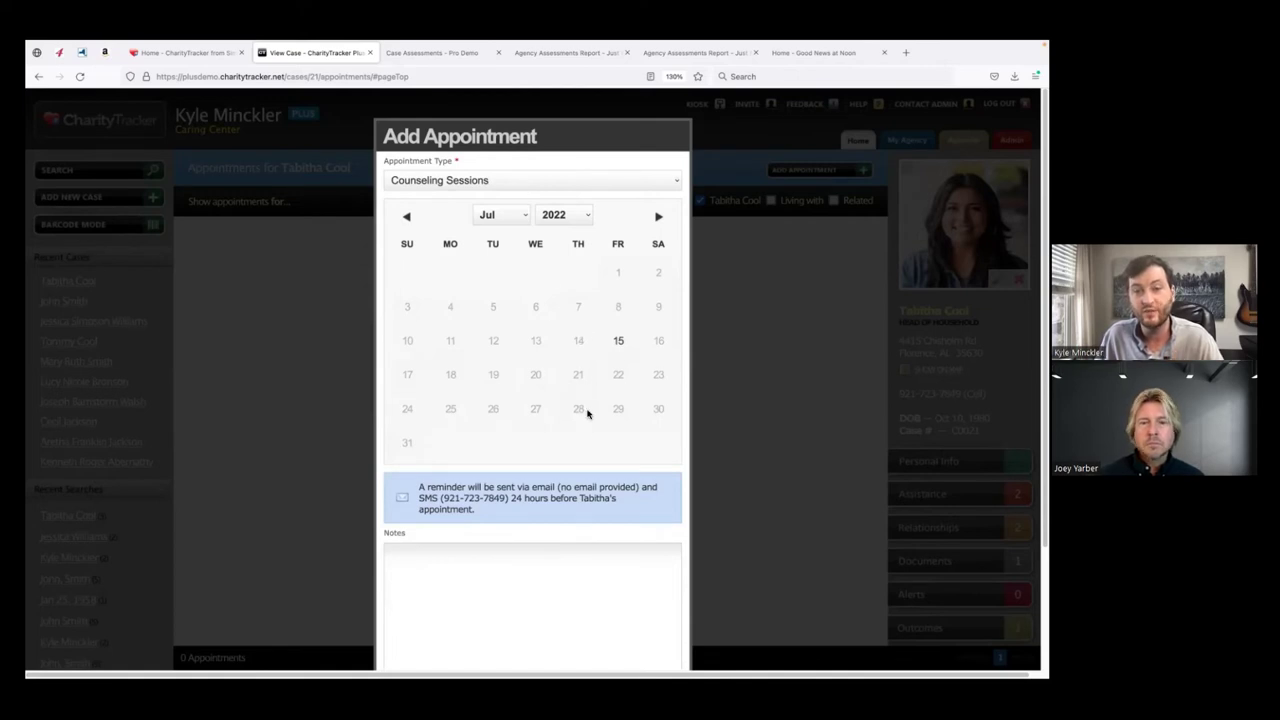
click(659, 217)
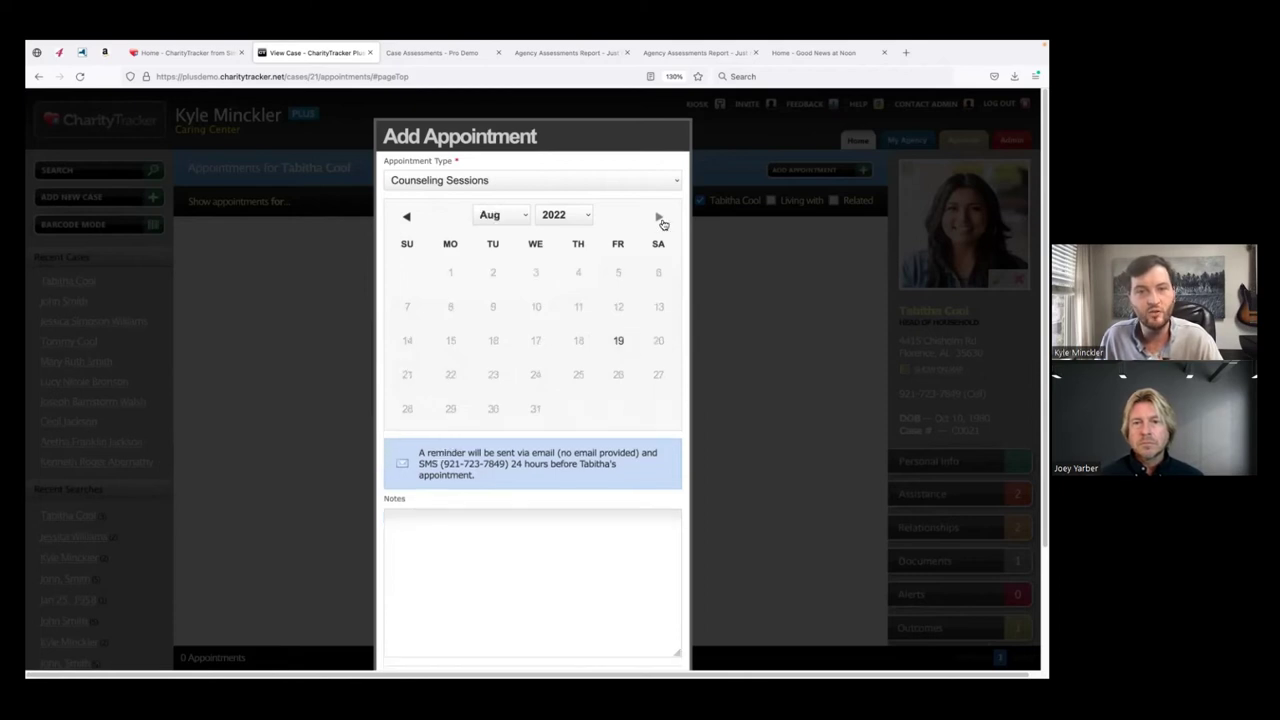
click(617, 345)
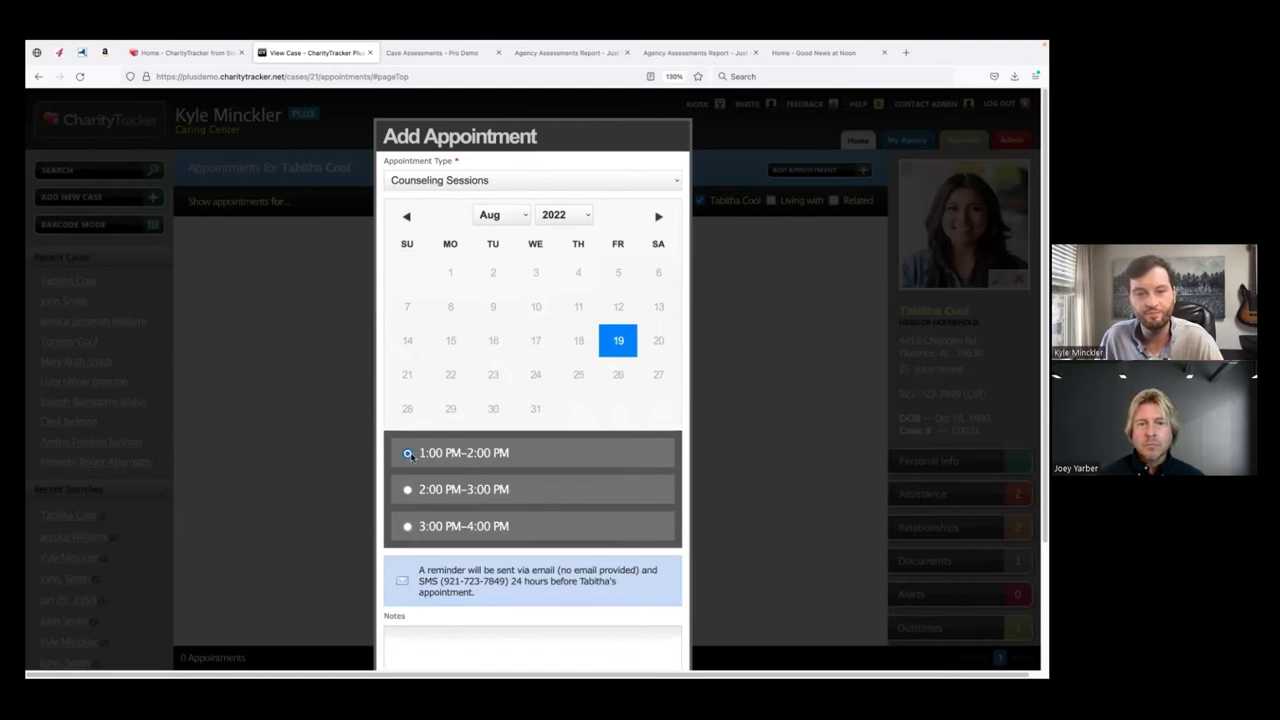
Choose the 1:00–2:00 PM slot, note reminders go by phone, and save the appointment.
click(409, 454)
scroll(420, 460, down, 2)
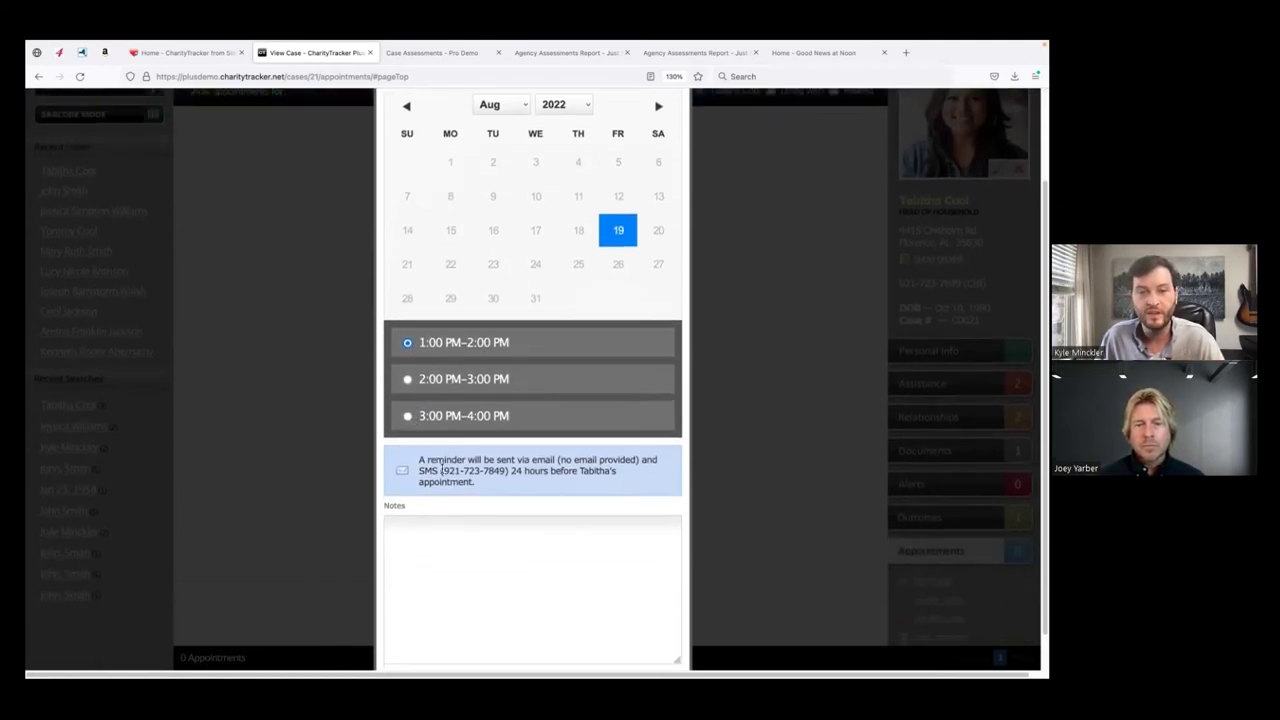
scroll(442, 470, down, 1)
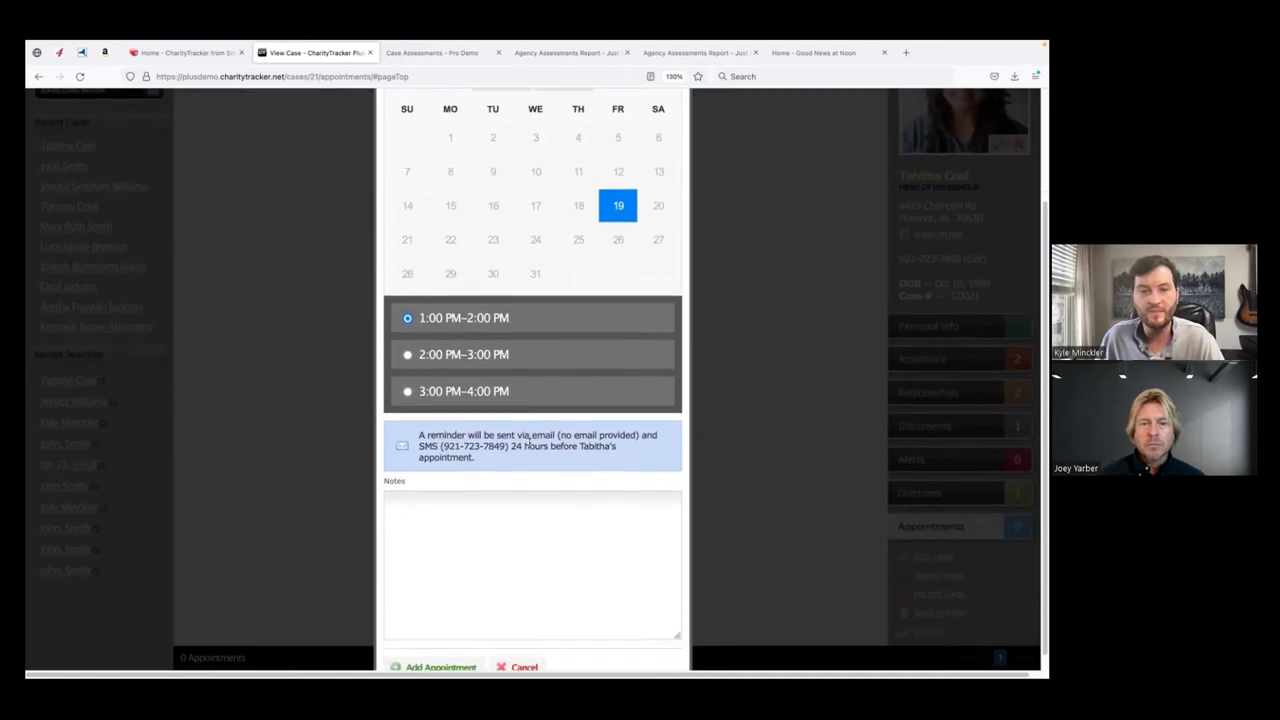
drag(557, 434, 640, 434)
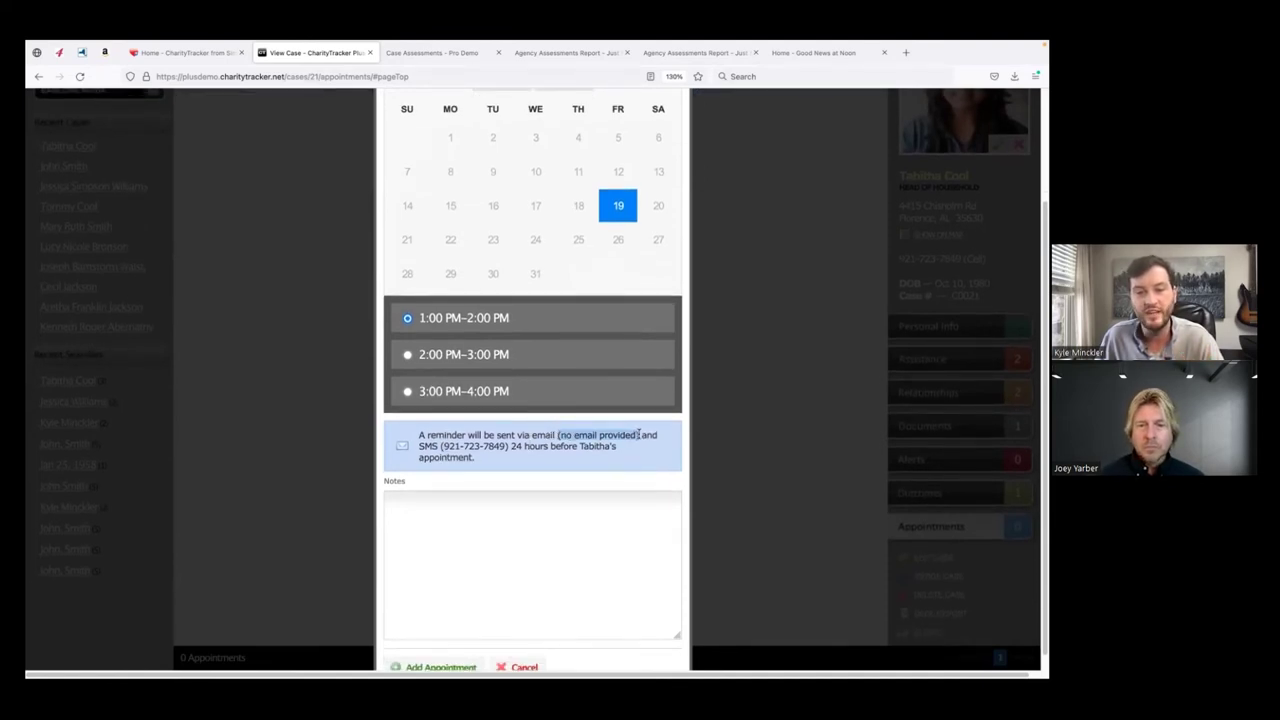
drag(441, 446, 511, 446)
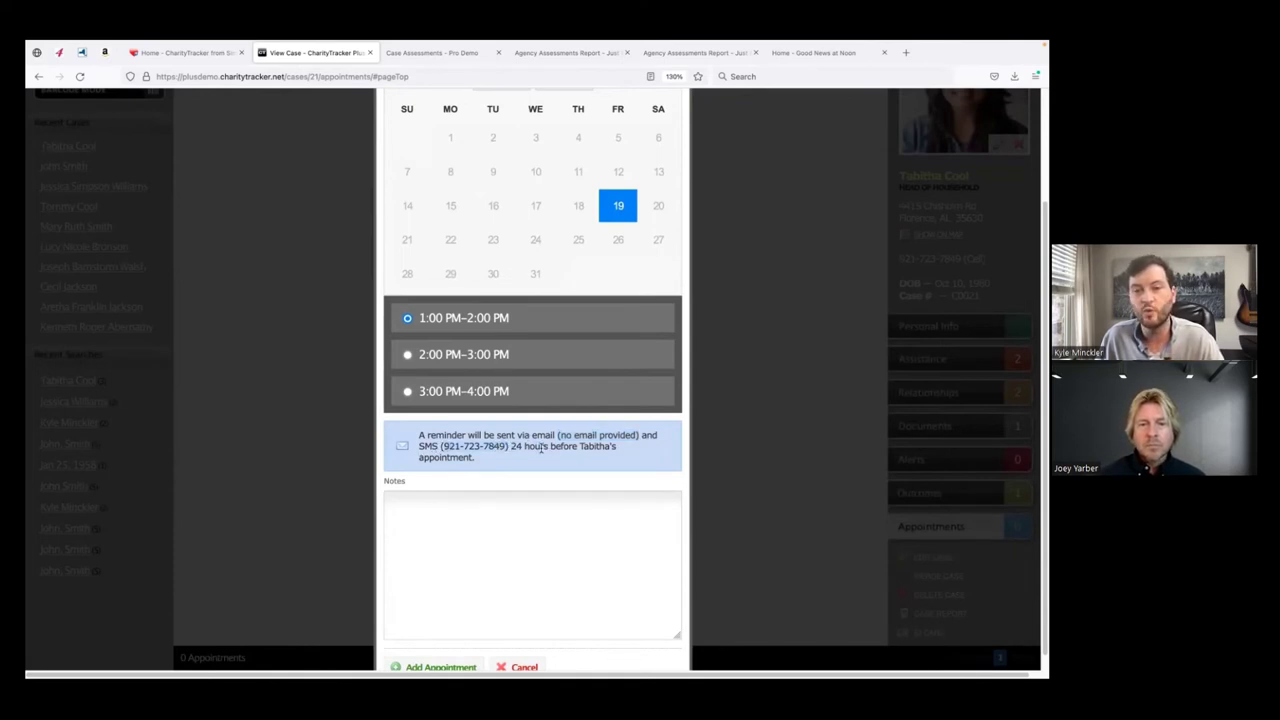
click(532, 447)
scroll(532, 447, down, 1)
click(446, 650)
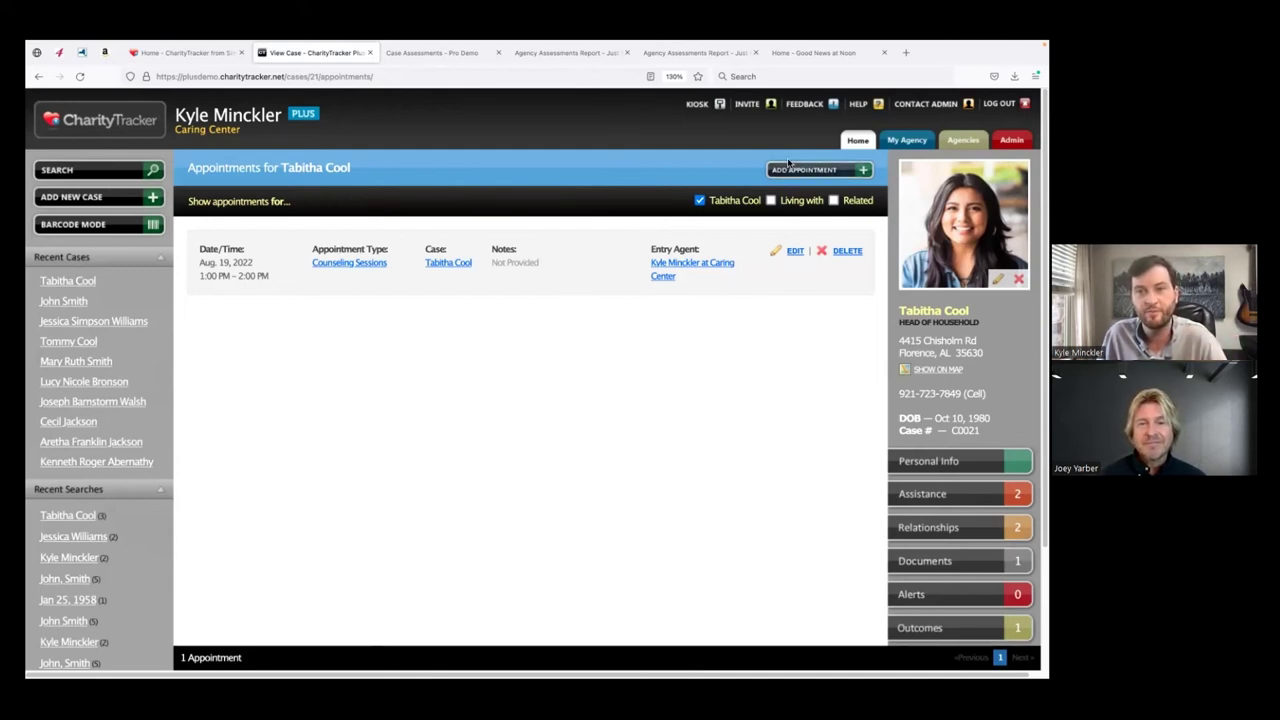
View the agency's Scheduled Appointments list, then open another client's case record.
click(905, 141)
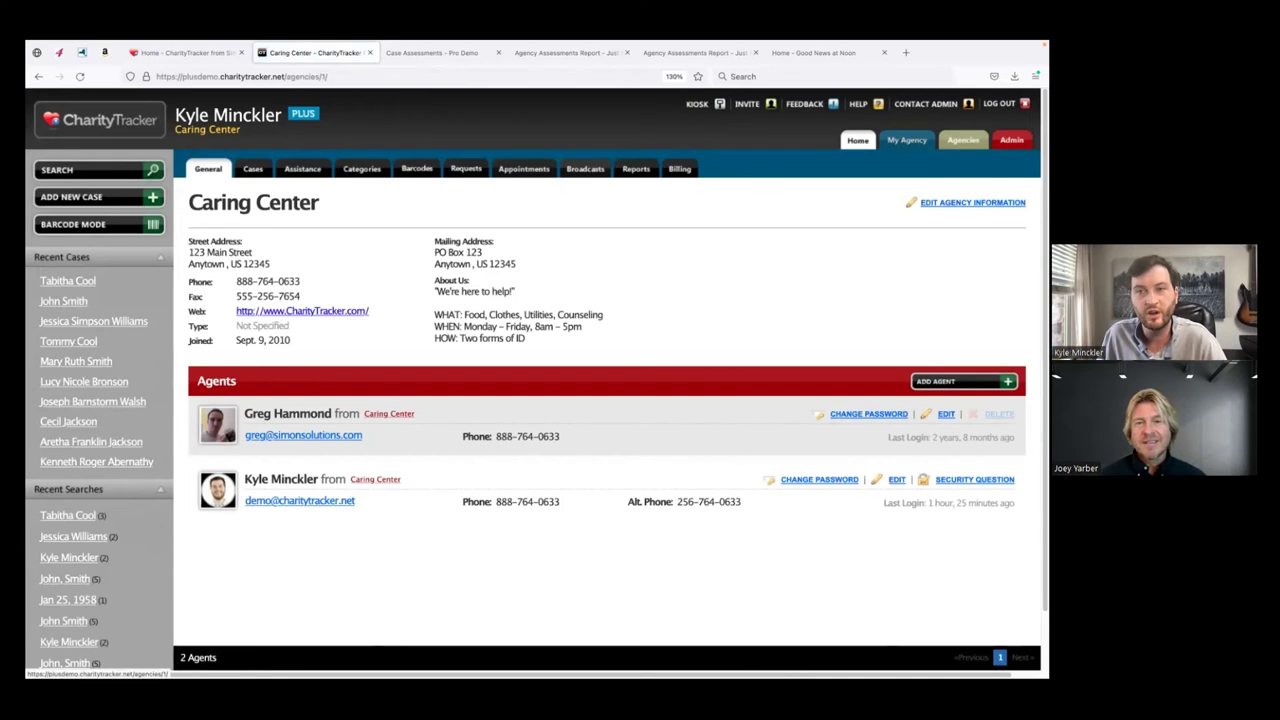
click(510, 170)
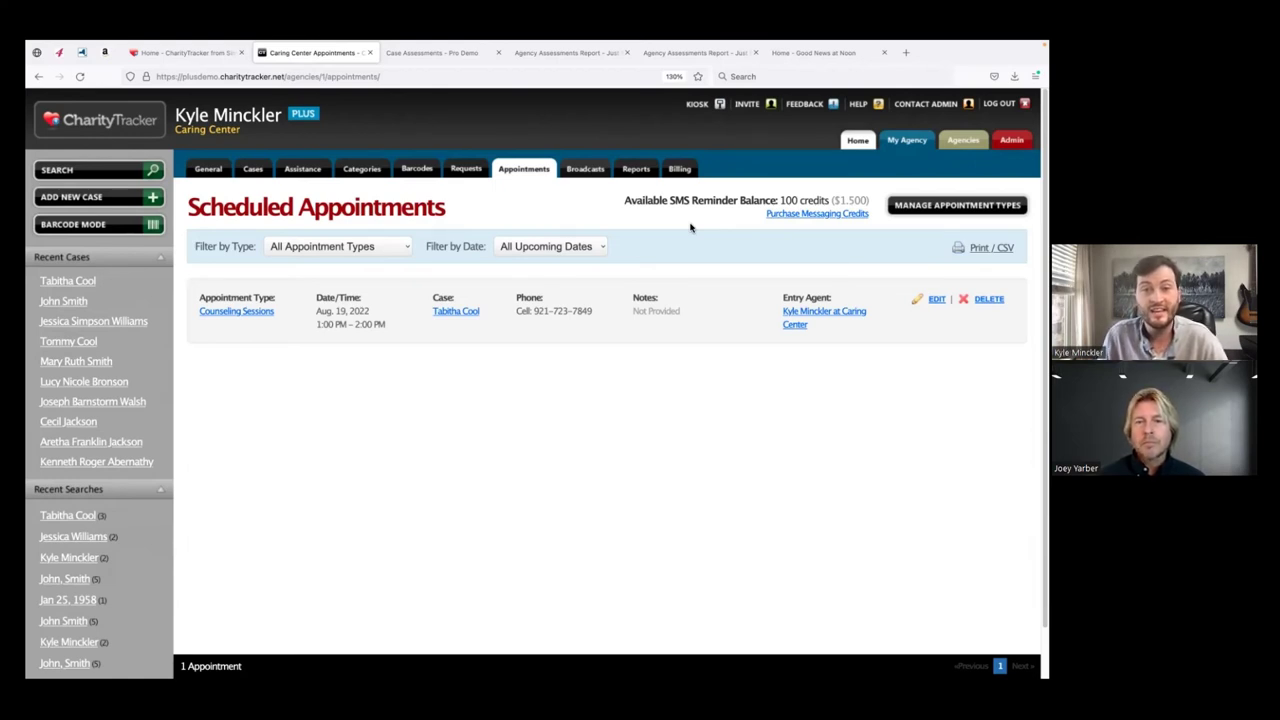
click(68, 286)
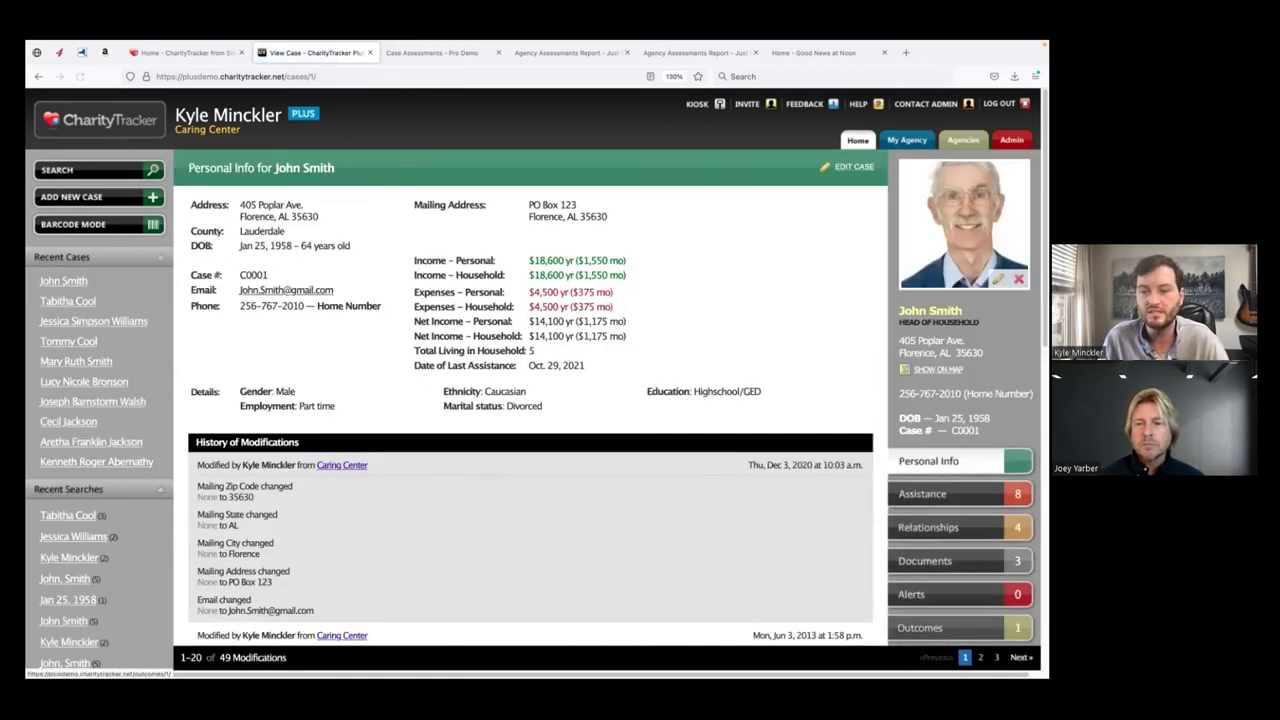
Confirm this client has no appointments, then return to the Home dashboard.
scroll(919, 627, down, 1)
click(930, 637)
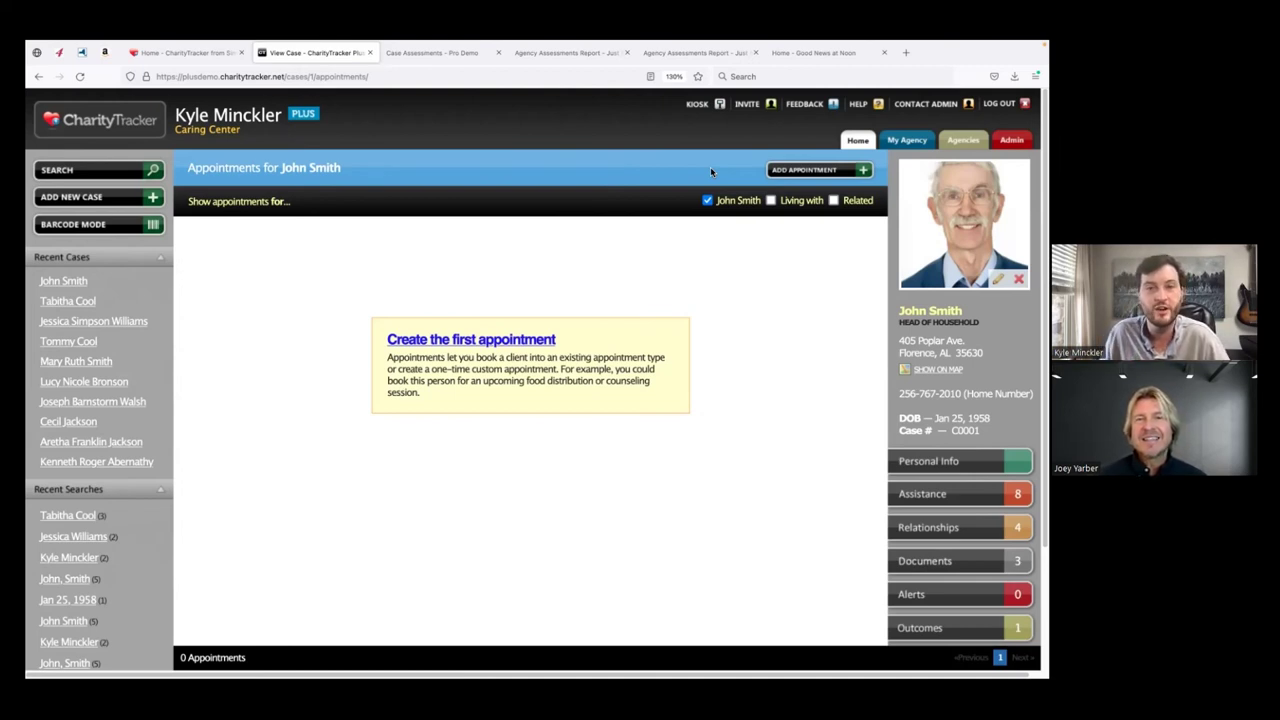
click(857, 140)
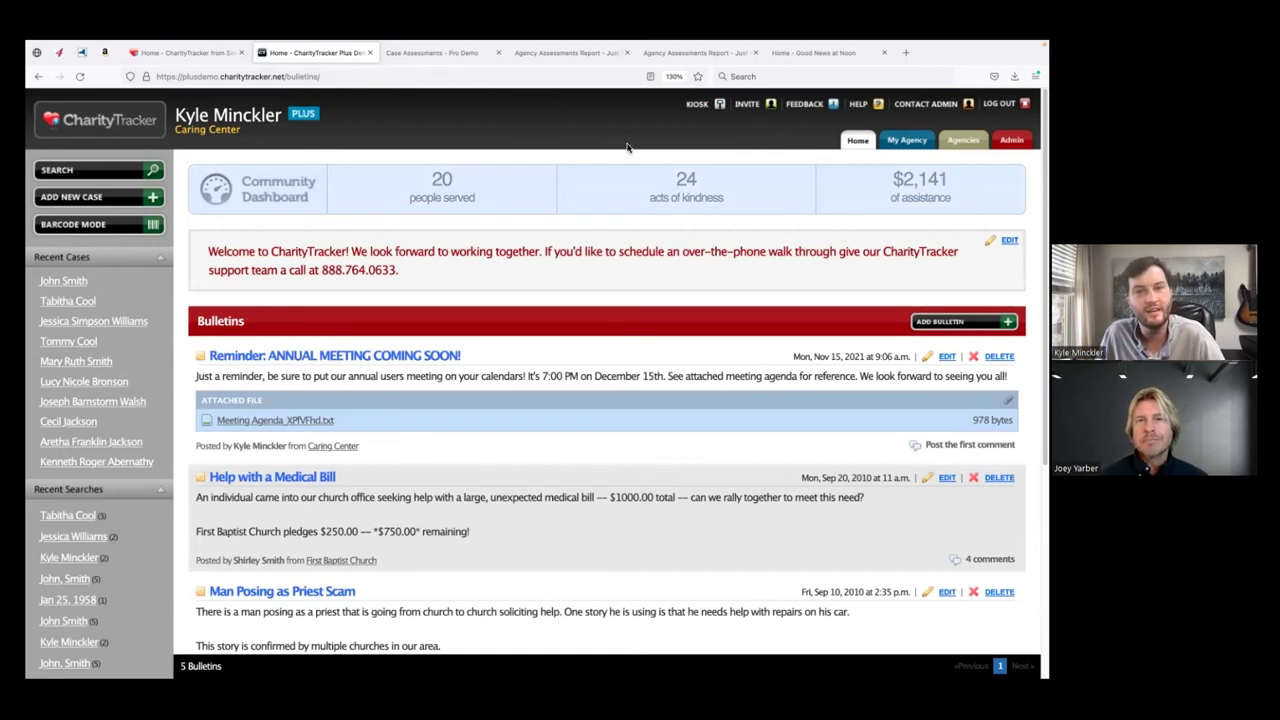
Show the charitytracker.net home page in the first browser tab.
click(226, 64)
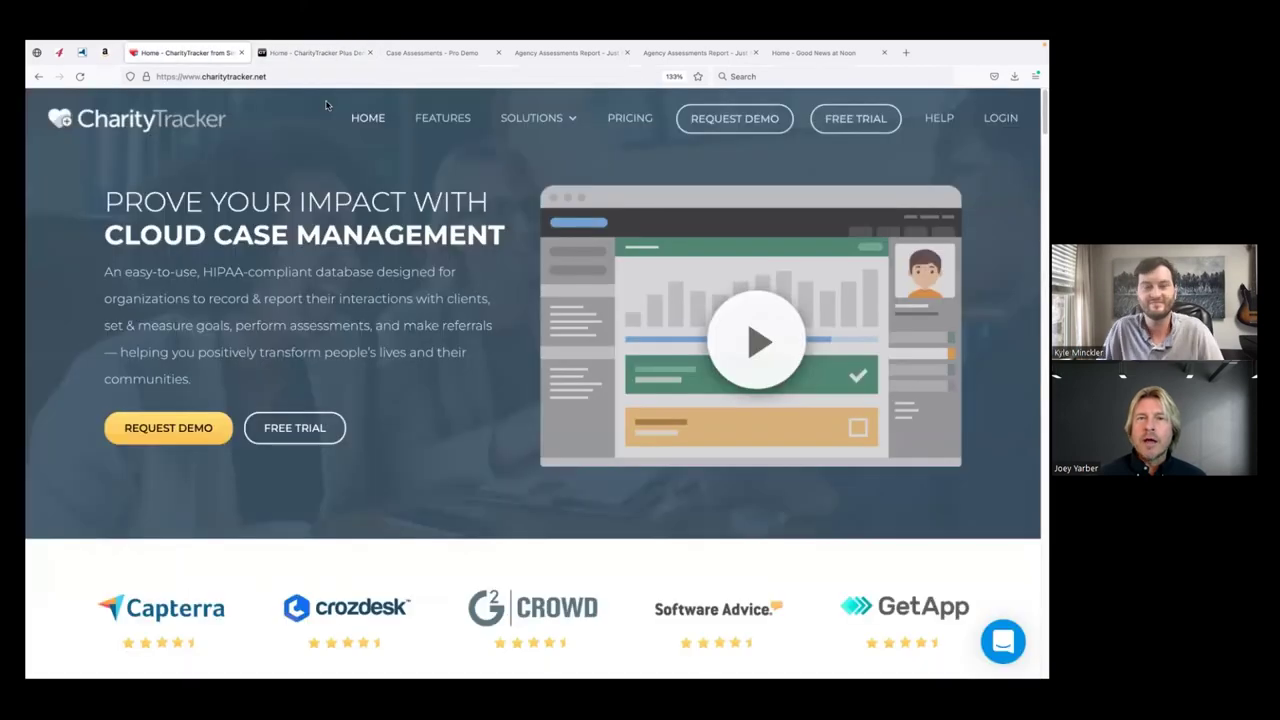